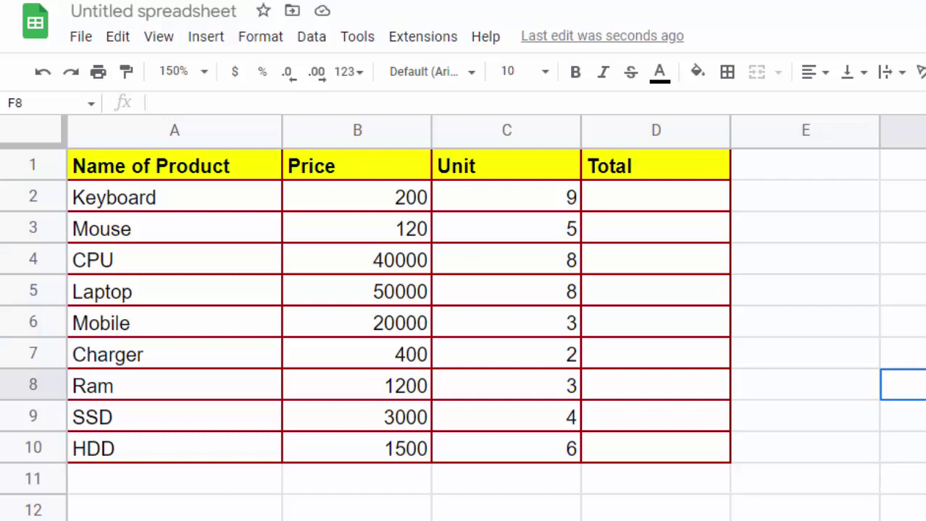
Enter =B2*C2 in D2 and autofill the Total column to D10, from 1800 to 9000
{"action": "key", "text": "Down"}
{"action": "key", "text": "Down"}
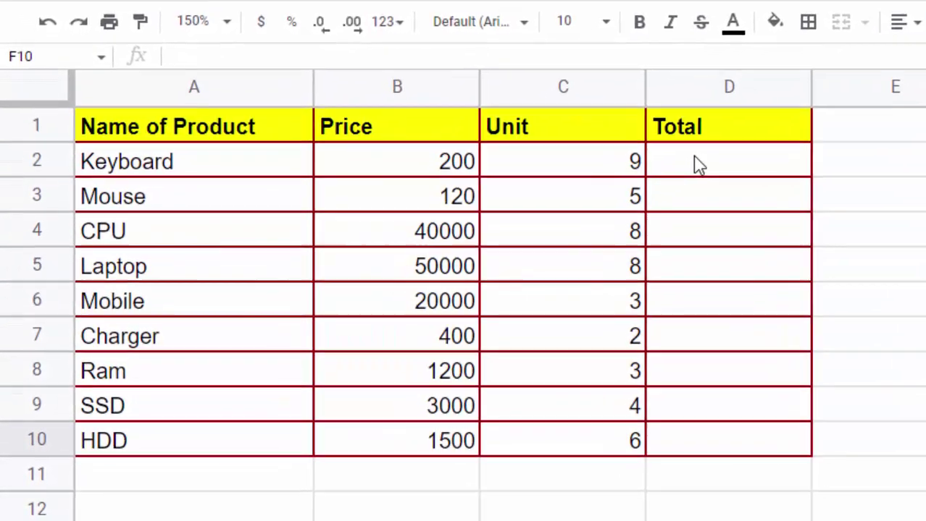
{"action": "left_click", "coordinate": [696, 164]}
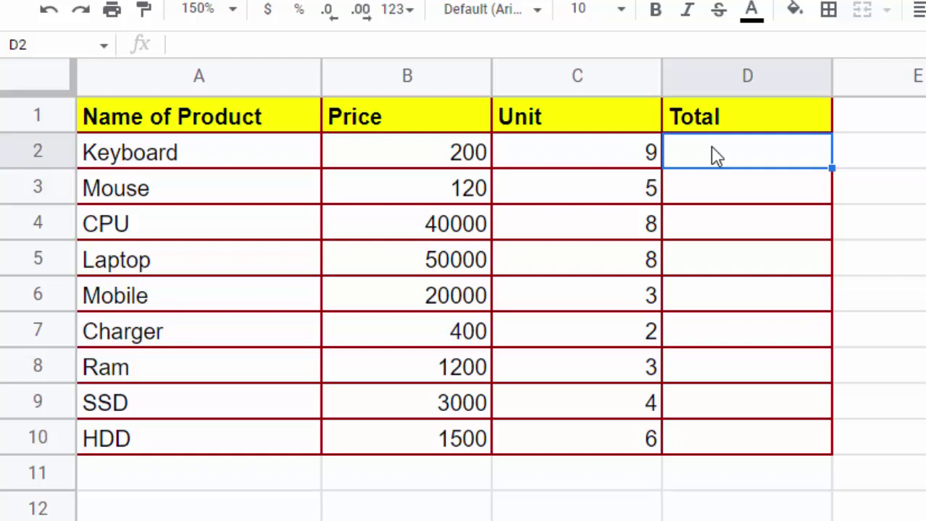
{"action": "type", "text": "="}
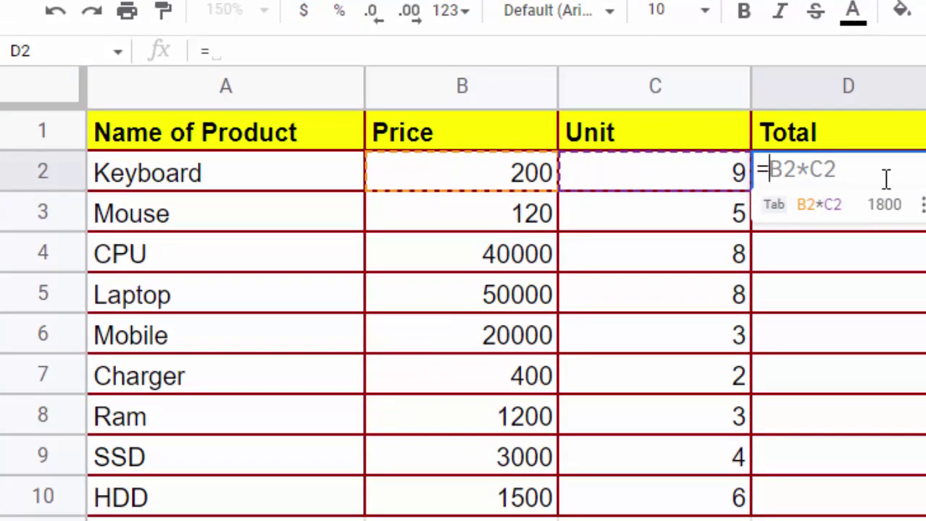
{"action": "key", "text": "Tab"}
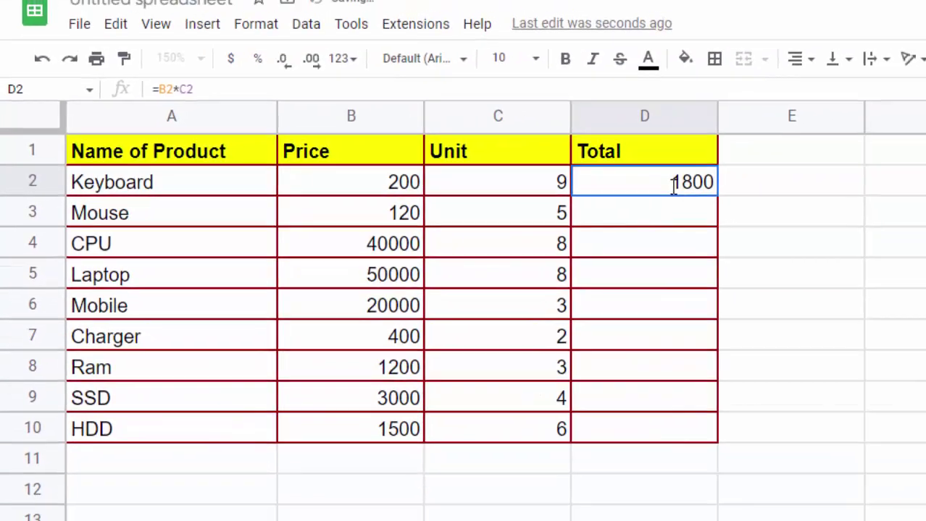
{"action": "left_click", "coordinate": [526, 220]}
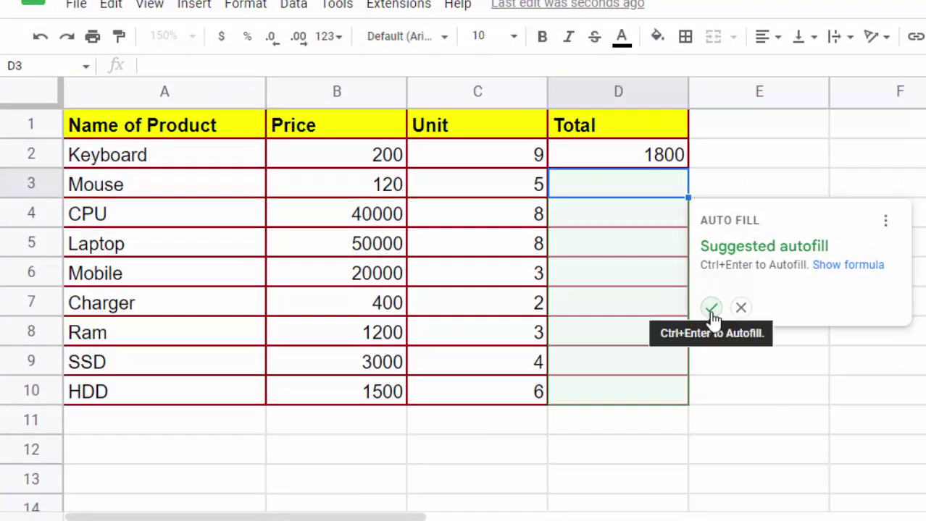
{"action": "left_click", "coordinate": [712, 309]}
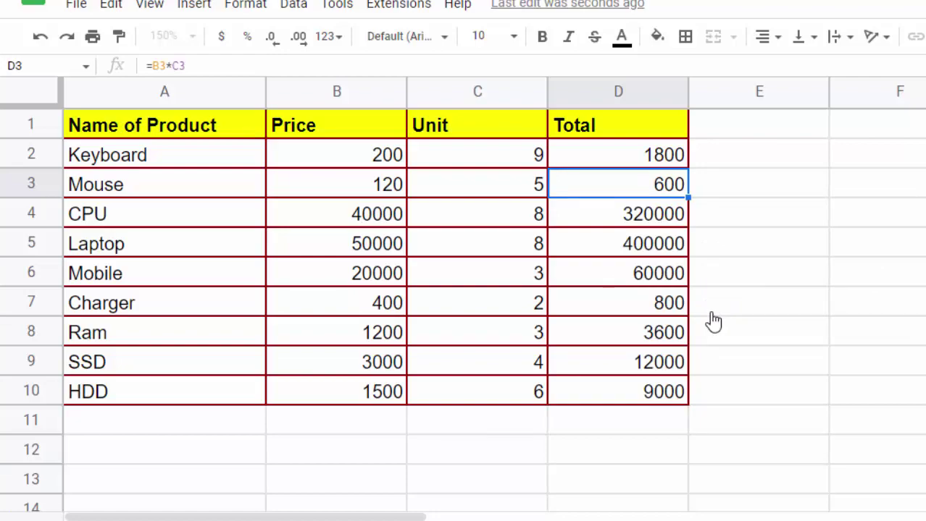
Add a 'Tax Amount' heading in E1 styled like the Total heading with Paint format
{"action": "left_click", "coordinate": [728, 125]}
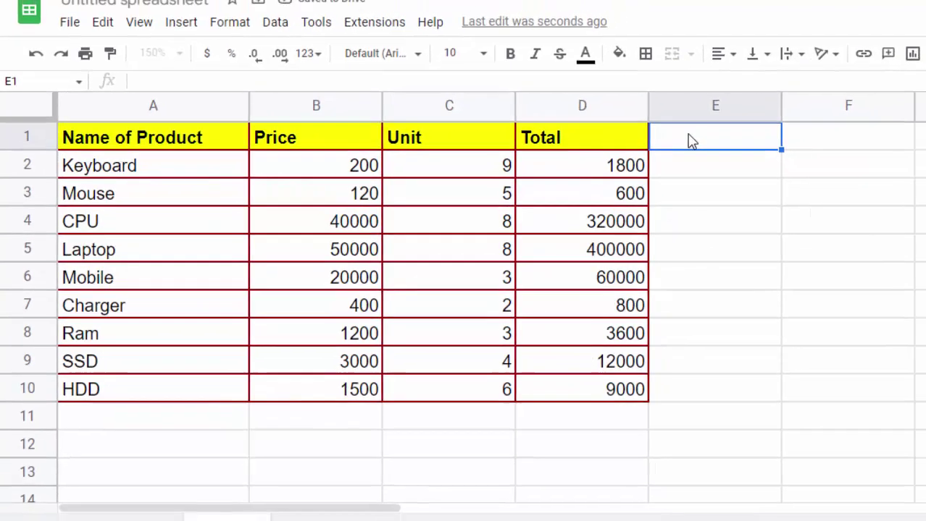
{"action": "type", "text": "T"}
{"action": "type", "text": "ax"}
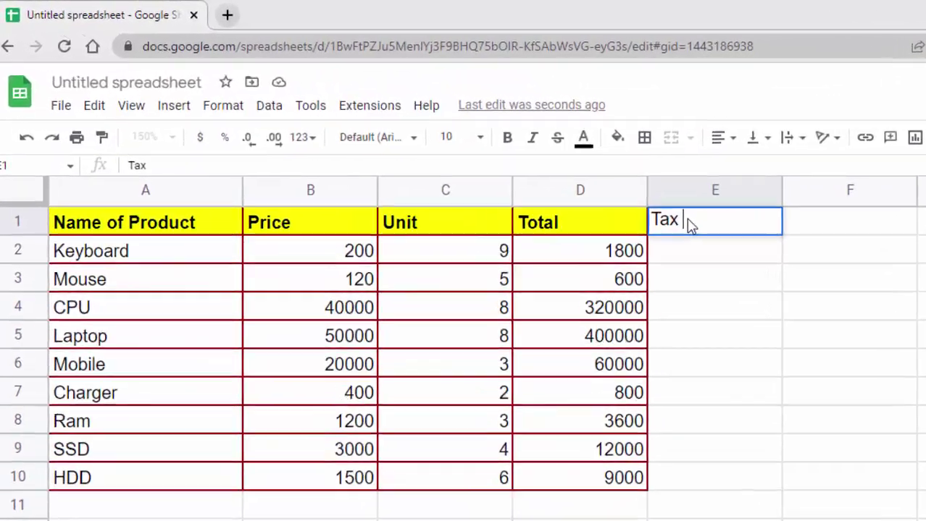
{"action": "type", "text": " Amoun"}
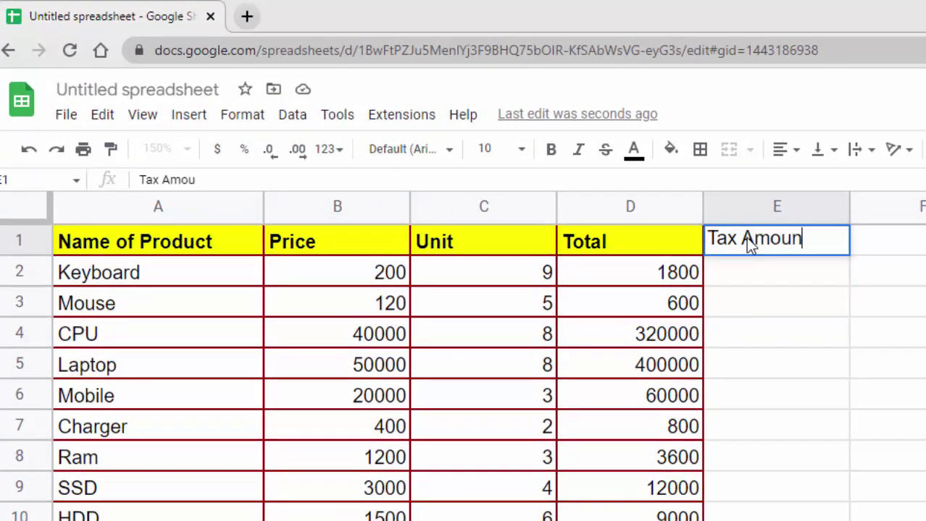
{"action": "type", "text": "t"}
{"action": "left_click", "coordinate": [756, 293]}
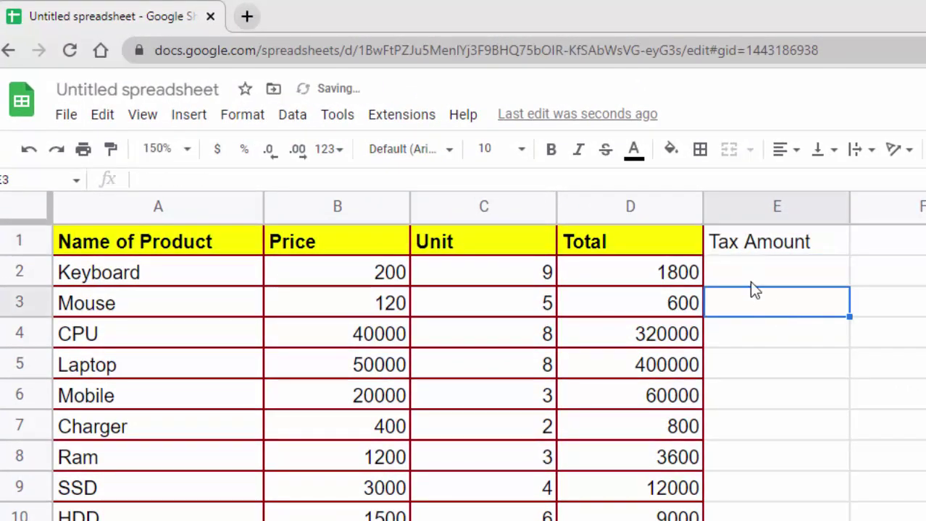
{"action": "left_click", "coordinate": [743, 246]}
{"action": "left_click", "coordinate": [644, 242]}
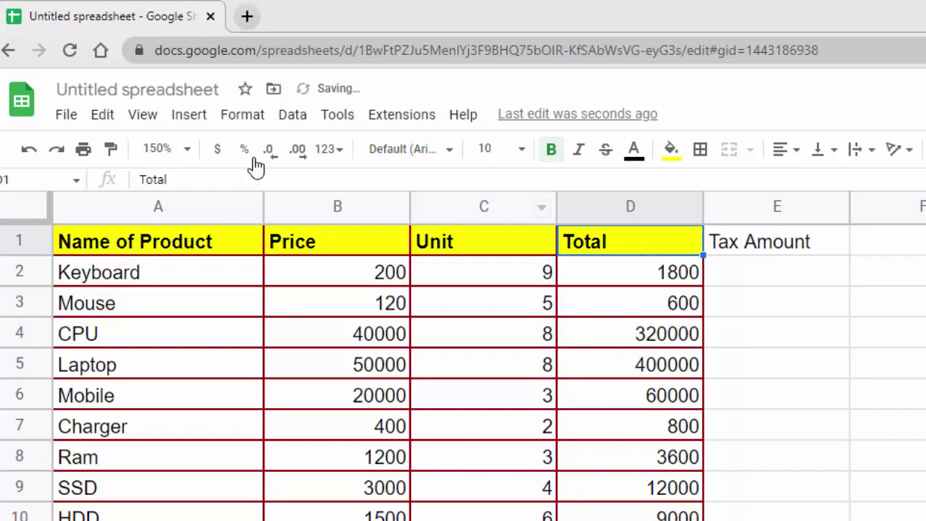
{"action": "left_click", "coordinate": [108, 150]}
{"action": "left_click", "coordinate": [721, 243]}
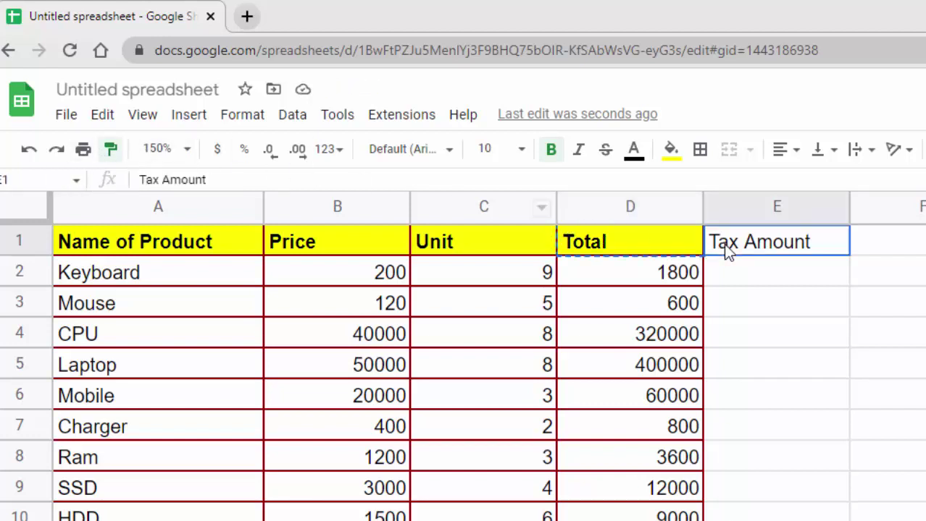
{"action": "key", "text": "Return"}
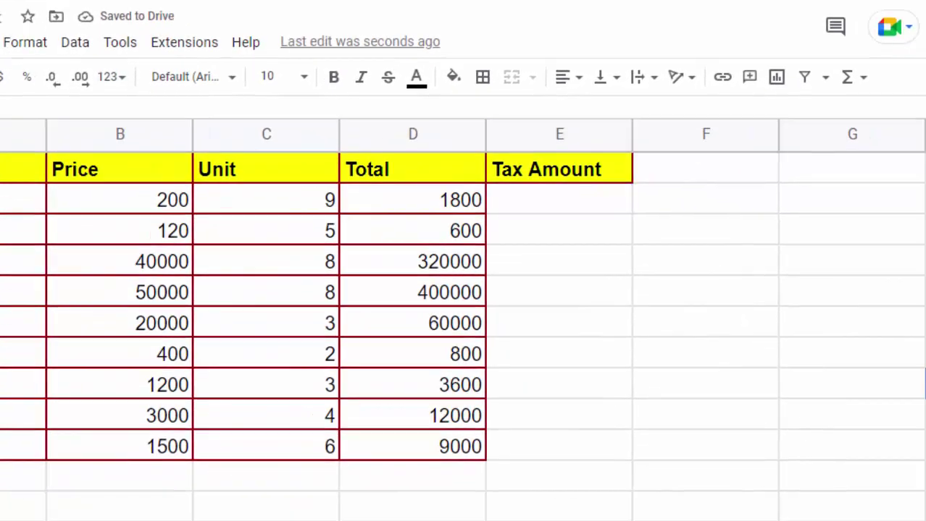
Enter a 'Tax' label in H7 and a 10% rate in H8
{"action": "left_click", "coordinate": [818, 305]}
{"action": "type", "text": "Tax"}
{"action": "key", "text": "Return"}
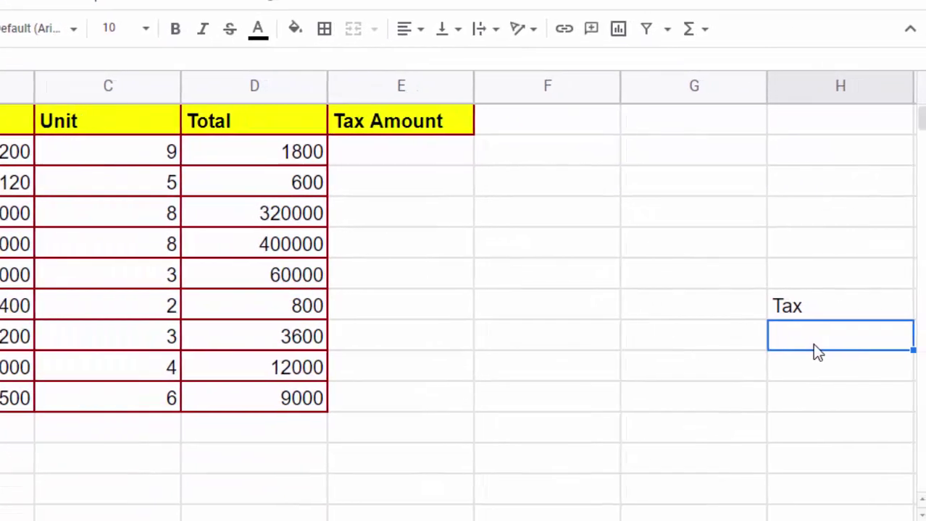
{"action": "type", "text": "1"}
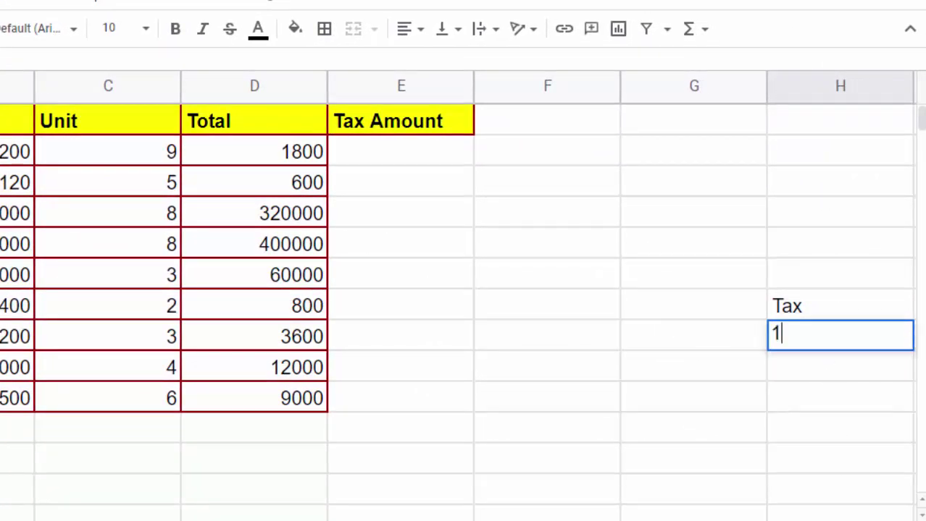
{"action": "type", "text": "0%"}
{"action": "left_click", "coordinate": [667, 450]}
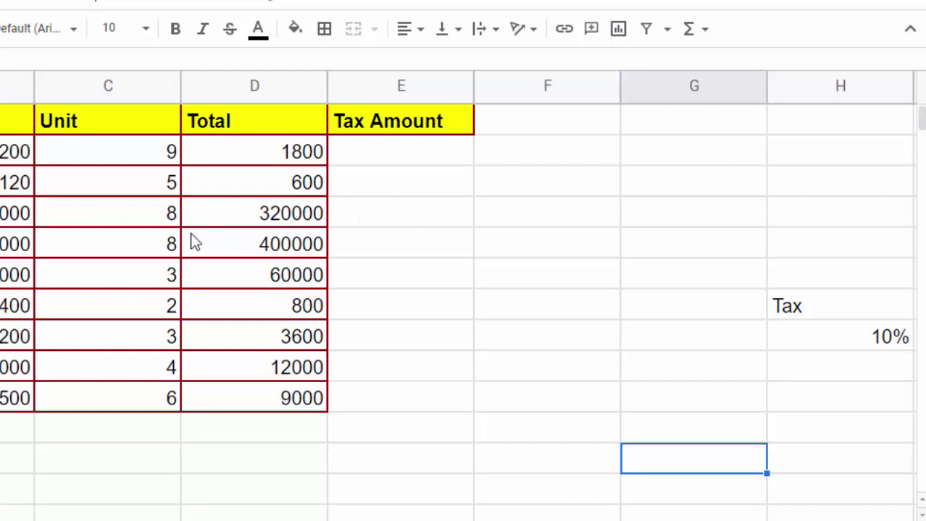
Enter =D2*H8 in E2 and fill it down to E10, giving 180 for Keyboard
{"action": "left_click", "coordinate": [402, 159]}
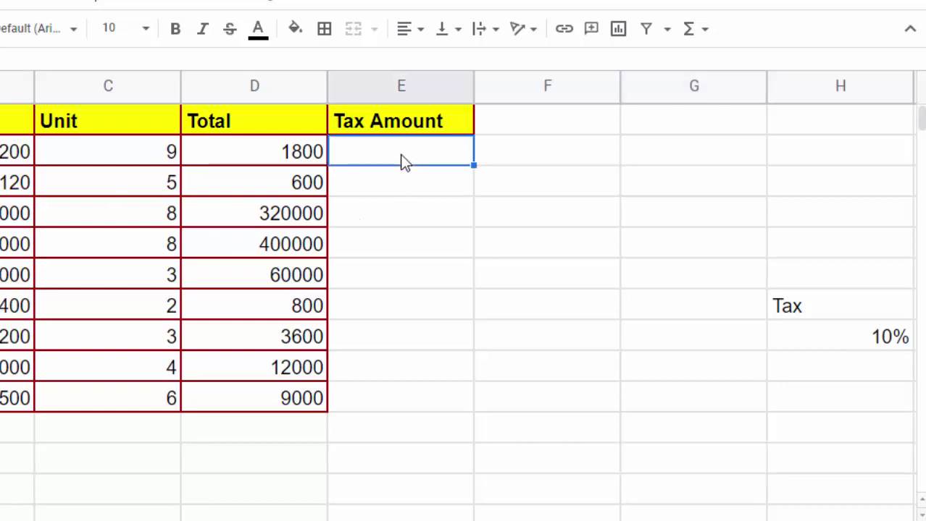
{"action": "type", "text": "="}
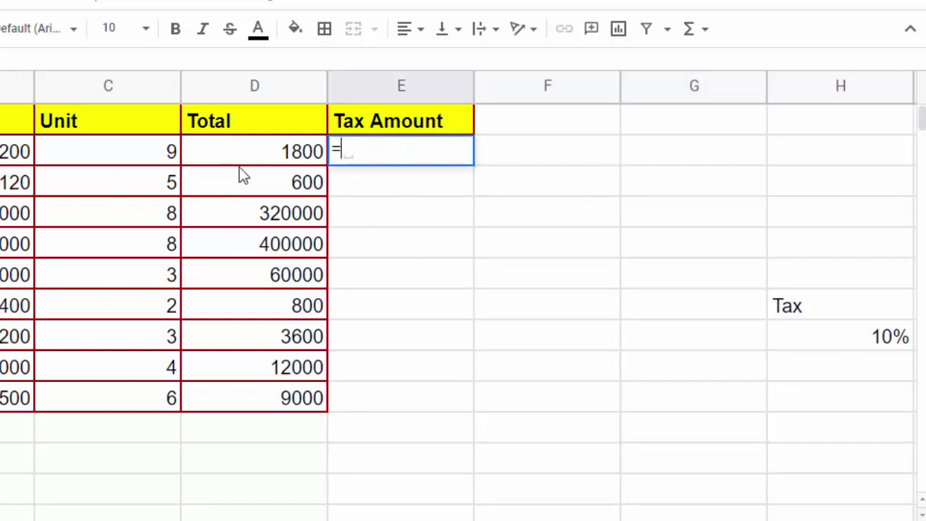
{"action": "left_click", "coordinate": [245, 157]}
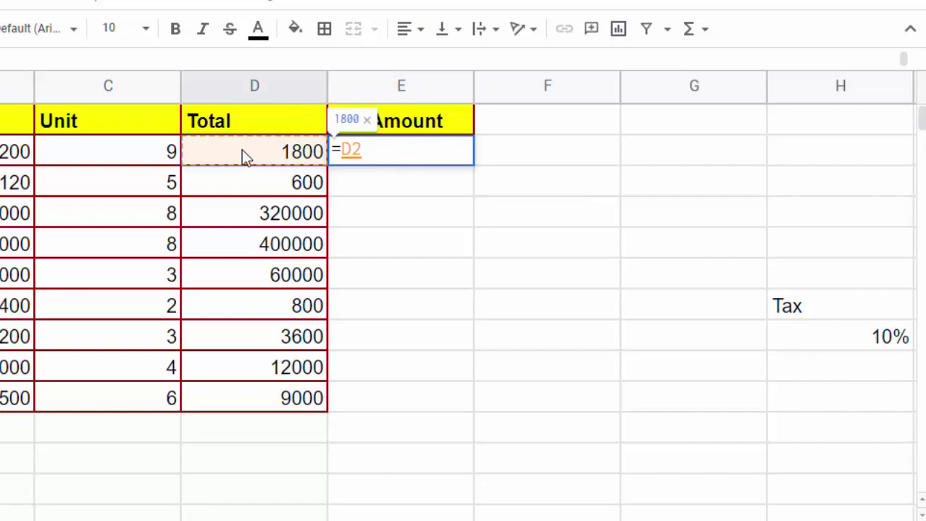
{"action": "type", "text": "*"}
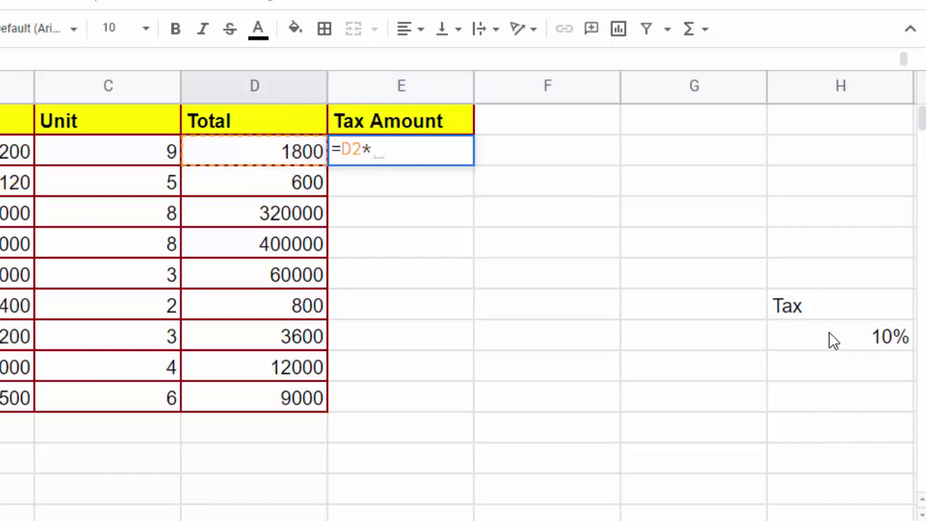
{"action": "left_click", "coordinate": [830, 339]}
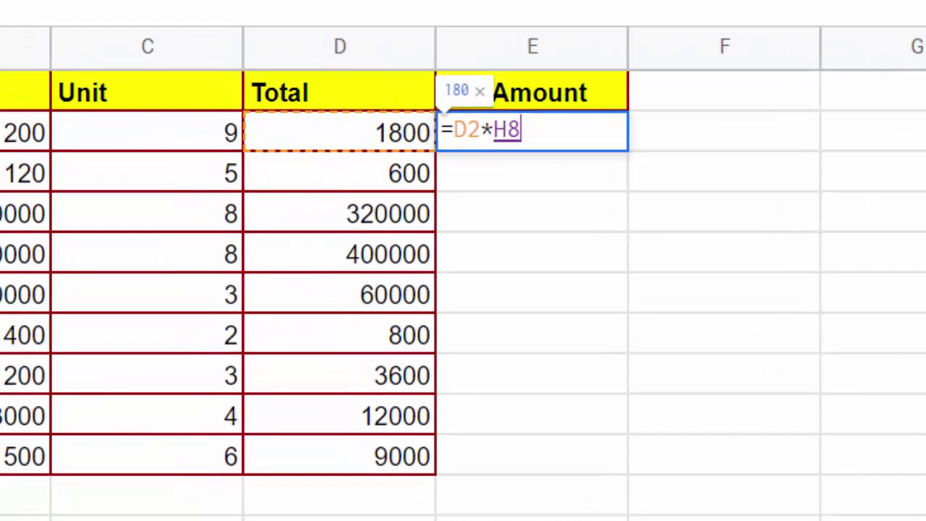
{"action": "key", "text": "Return"}
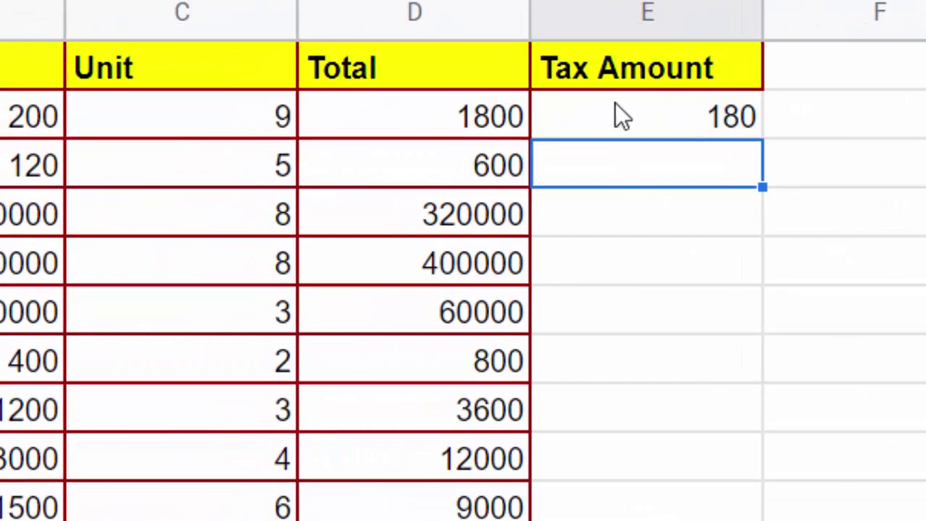
{"action": "left_click", "coordinate": [615, 116]}
{"action": "left_click_drag", "start_coordinate": [674, 124], "coordinate": [686, 462]}
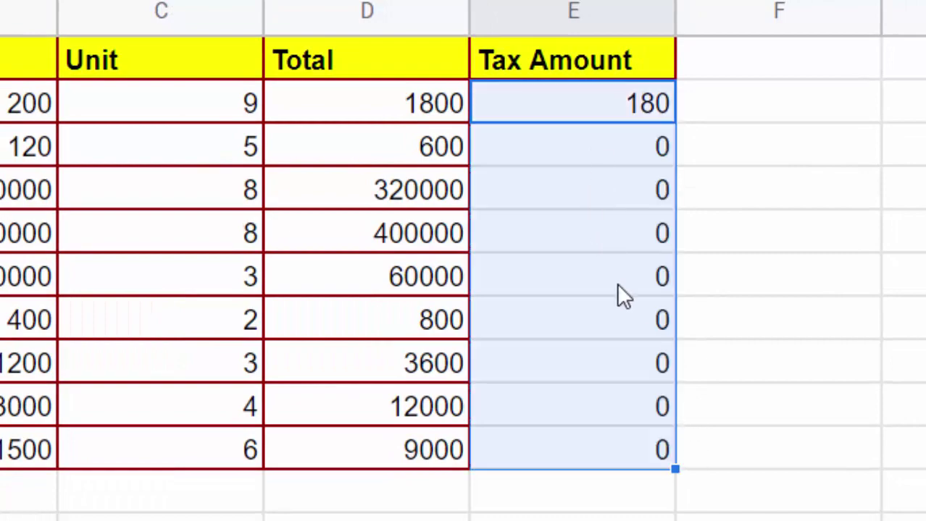
{"action": "left_click", "coordinate": [450, 79]}
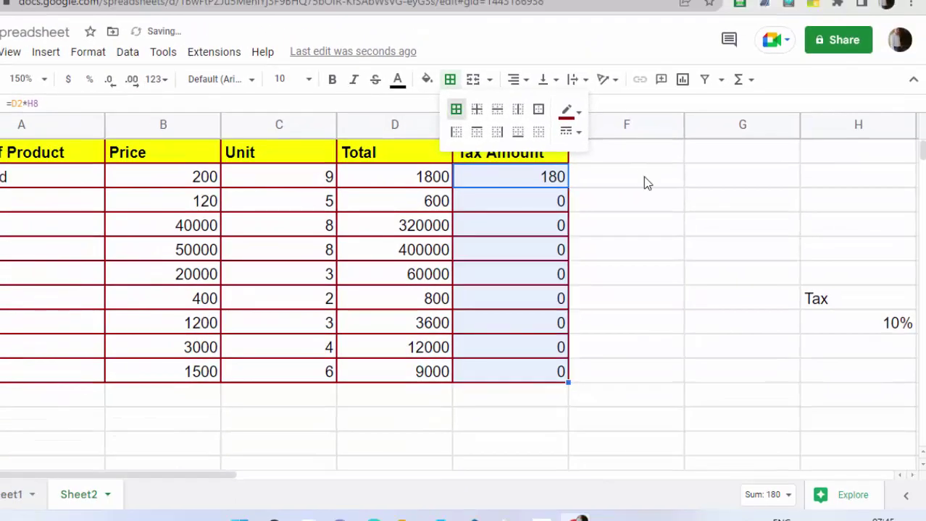
Close the border options unchanged and open E2 to show its formula =D2*H8
{"action": "left_click", "coordinate": [697, 296]}
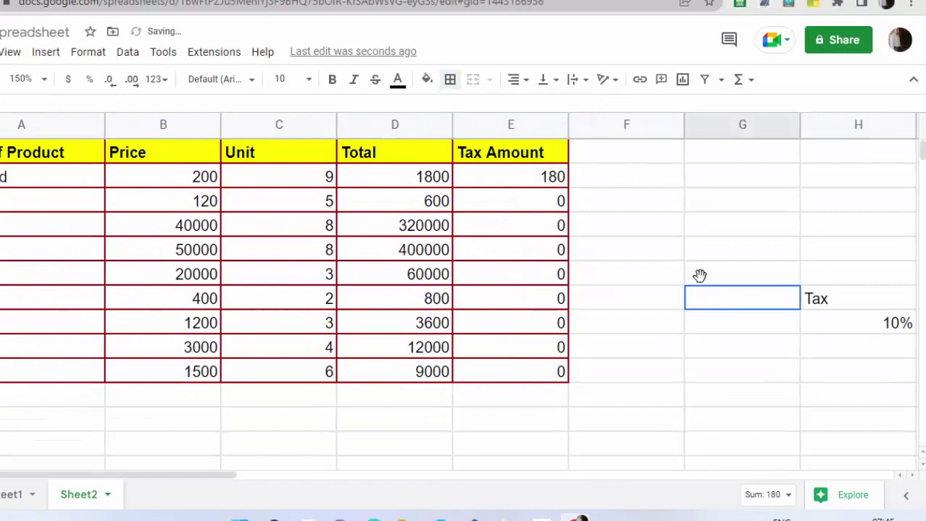
{"action": "left_click", "coordinate": [540, 179]}
{"action": "double_click", "coordinate": [540, 179]}
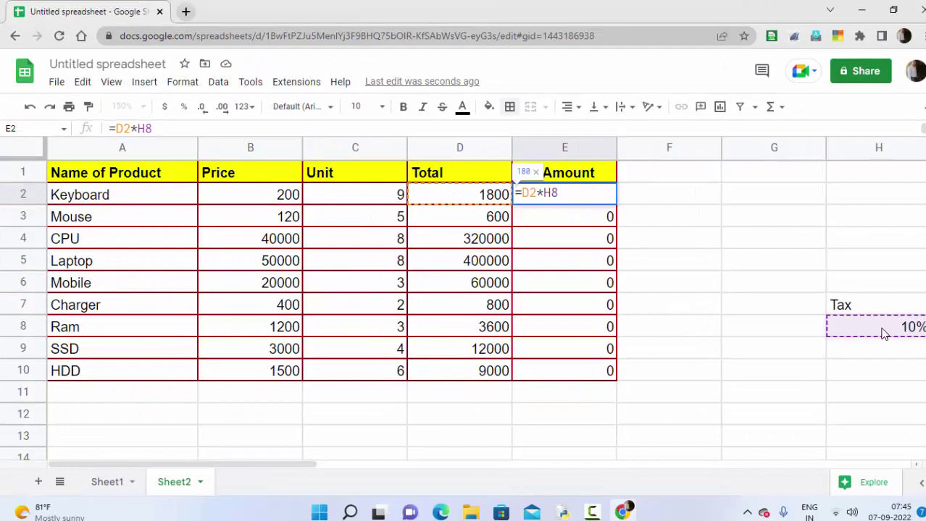
{"action": "key", "text": "Return"}
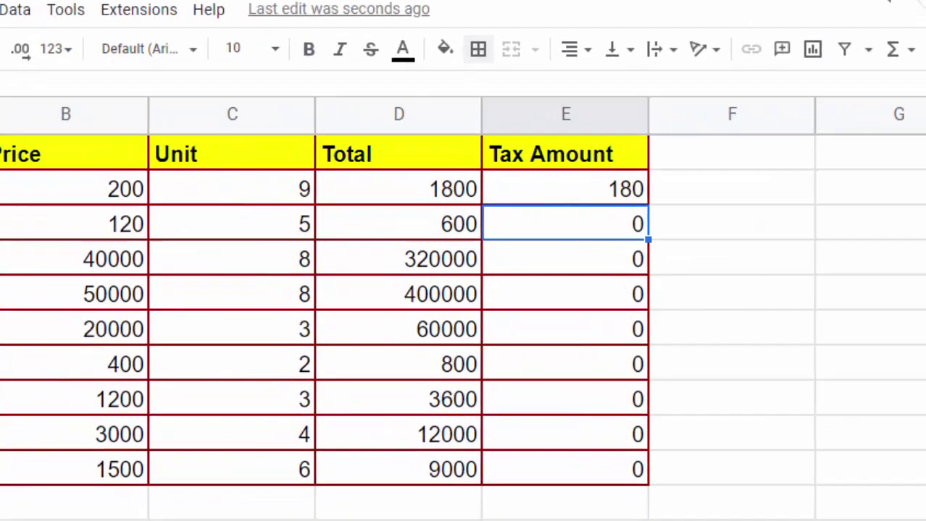
{"action": "key", "text": "F2"}
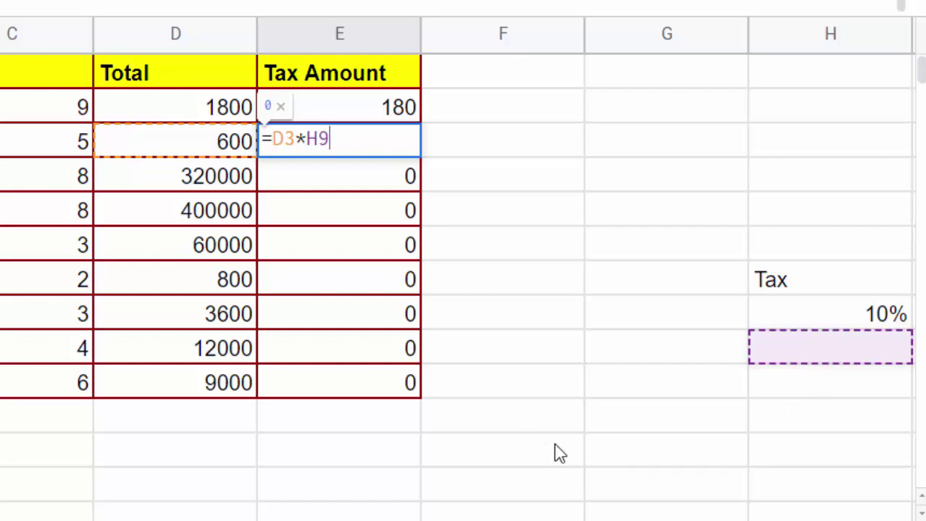
{"action": "key", "text": "Return"}
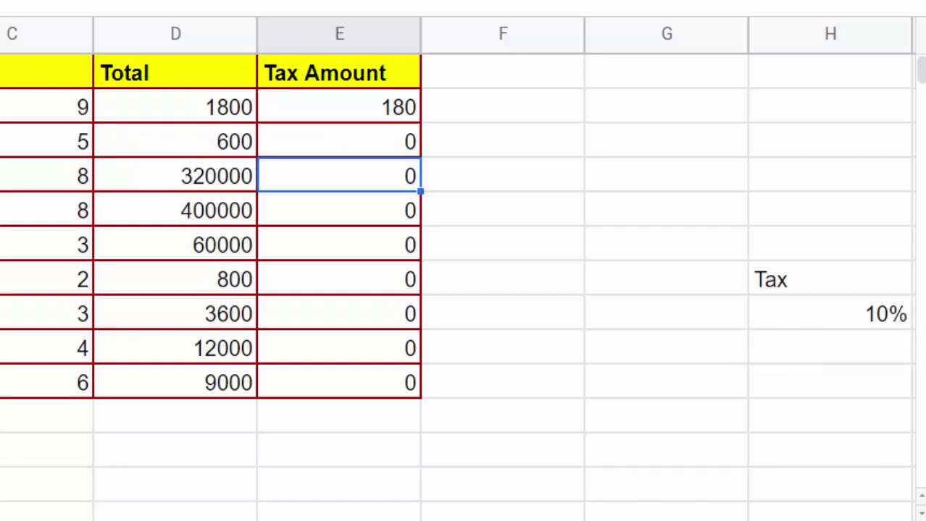
{"action": "scroll", "coordinate": [463, 268], "scroll_direction": "right", "scroll_amount": 5}
{"action": "scroll", "coordinate": [463, 268], "scroll_direction": "right", "scroll_amount": 5}
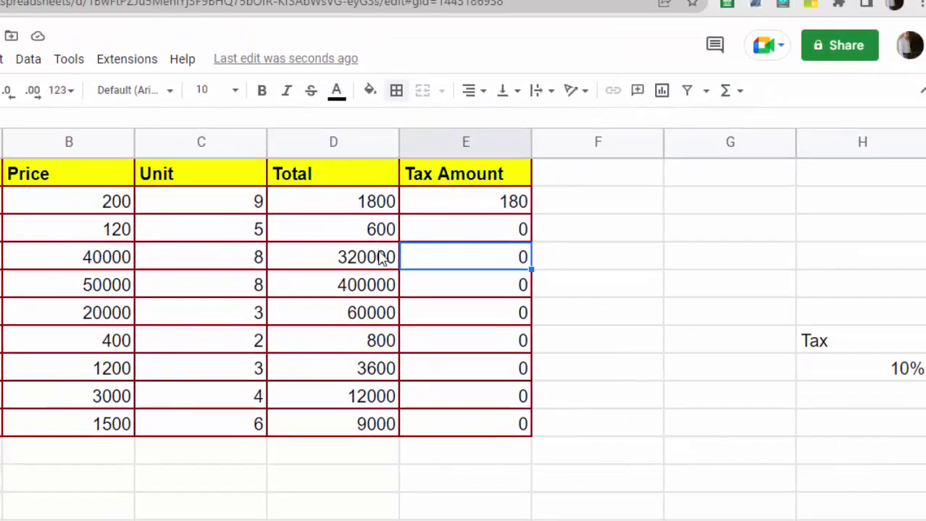
Inspect the Tax Amount formulas: E2 =D2*H8, E3 =D3*H9, E4 =D4*H10
{"action": "left_click", "coordinate": [468, 202]}
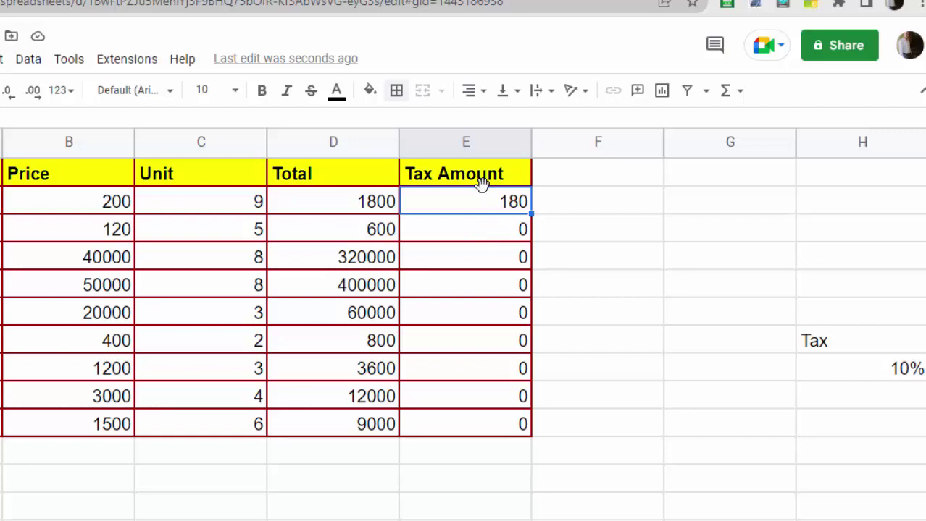
{"action": "key", "text": "F2"}
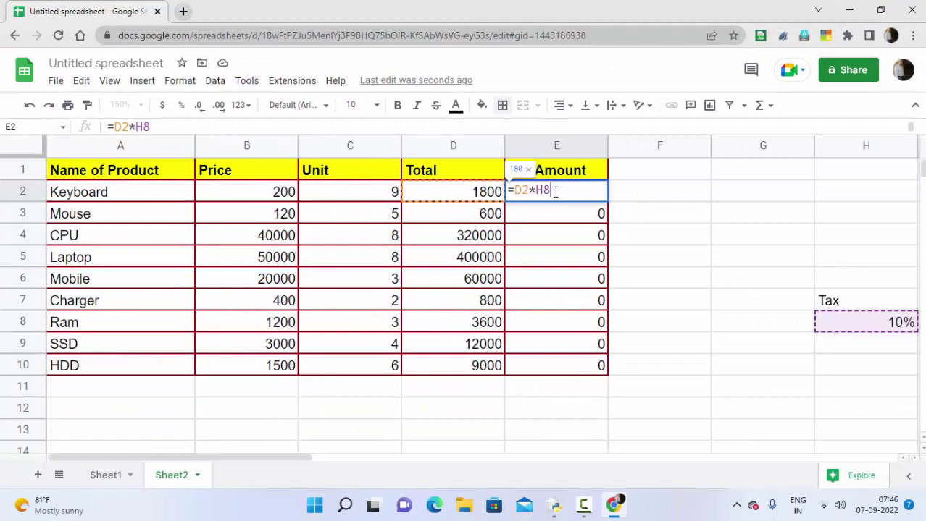
{"action": "key", "text": "Return"}
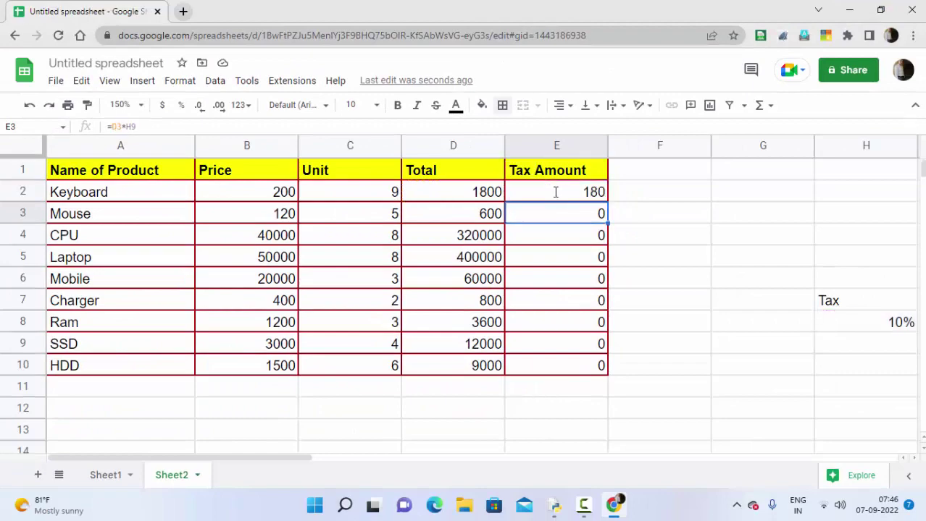
{"action": "key", "text": "F2"}
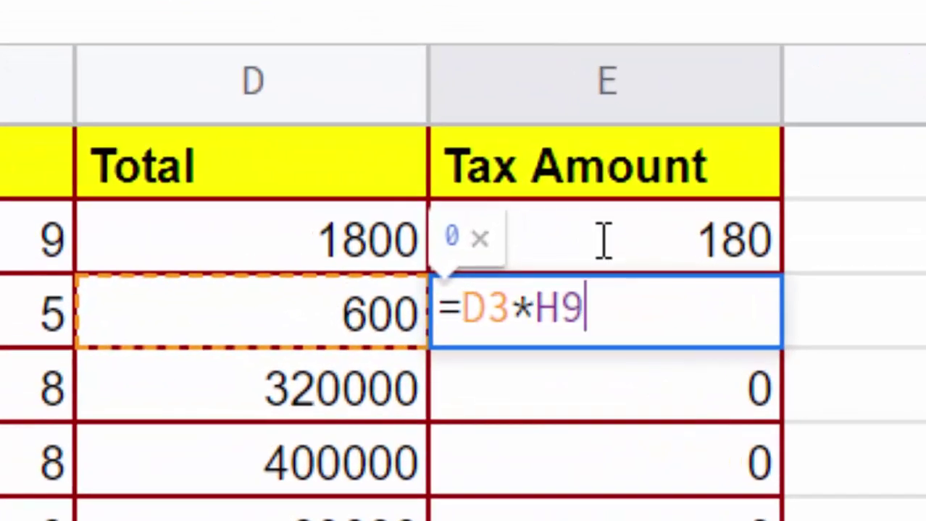
{"action": "key", "text": "Return"}
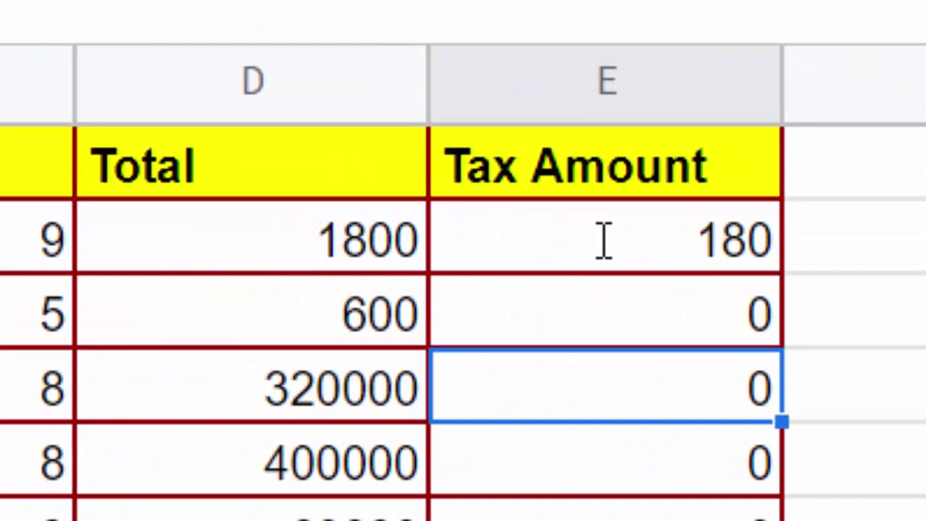
{"action": "key", "text": "F2"}
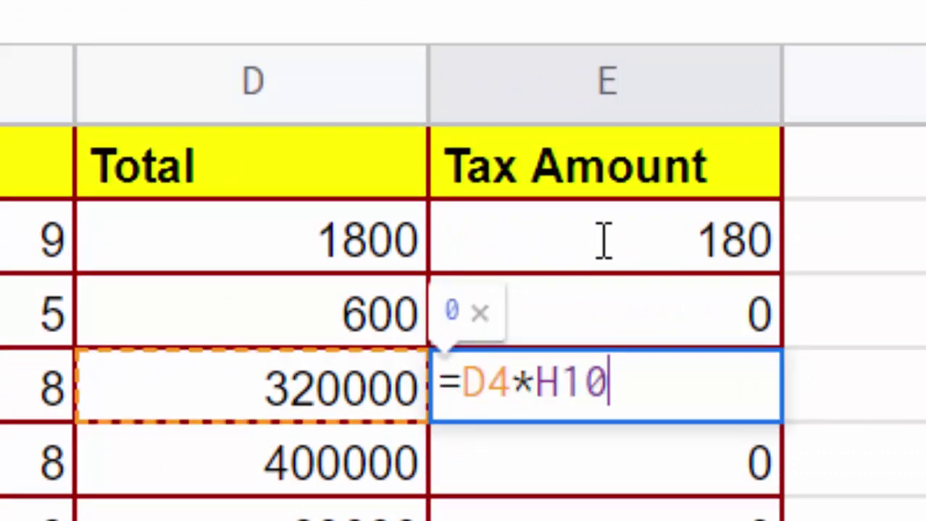
{"action": "key", "text": "Return"}
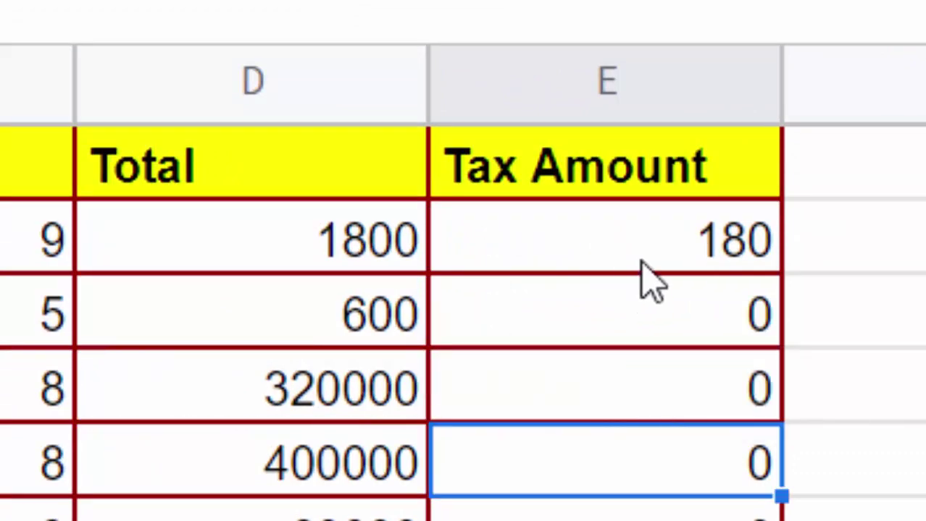
{"action": "left_click", "coordinate": [641, 264]}
Anchor the rate's row in E2, changing the formula to =D2*H$8
{"action": "double_click", "coordinate": [642, 279]}
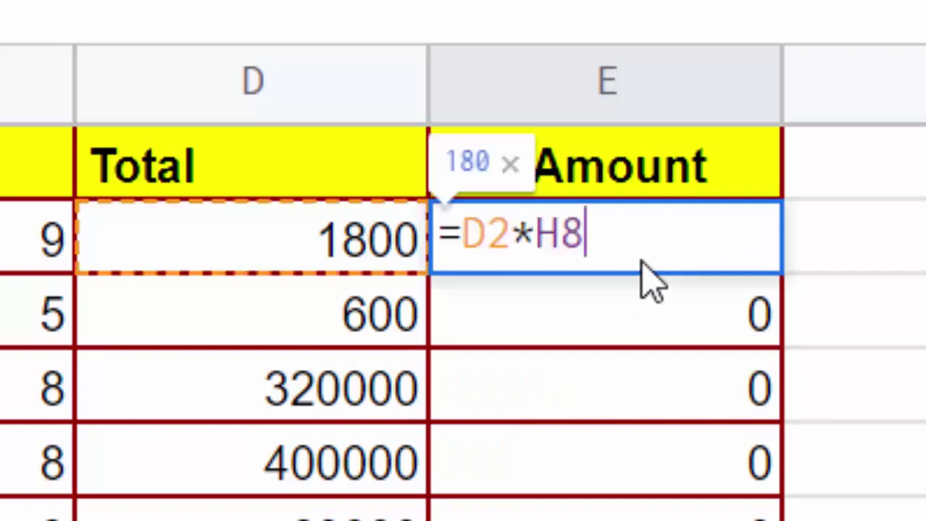
{"action": "left_click", "coordinate": [560, 239]}
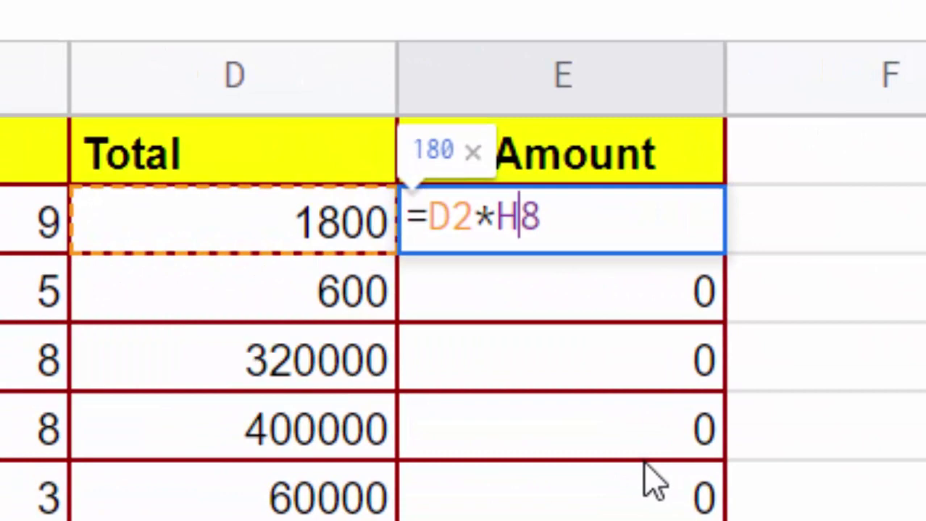
{"action": "type", "text": "$"}
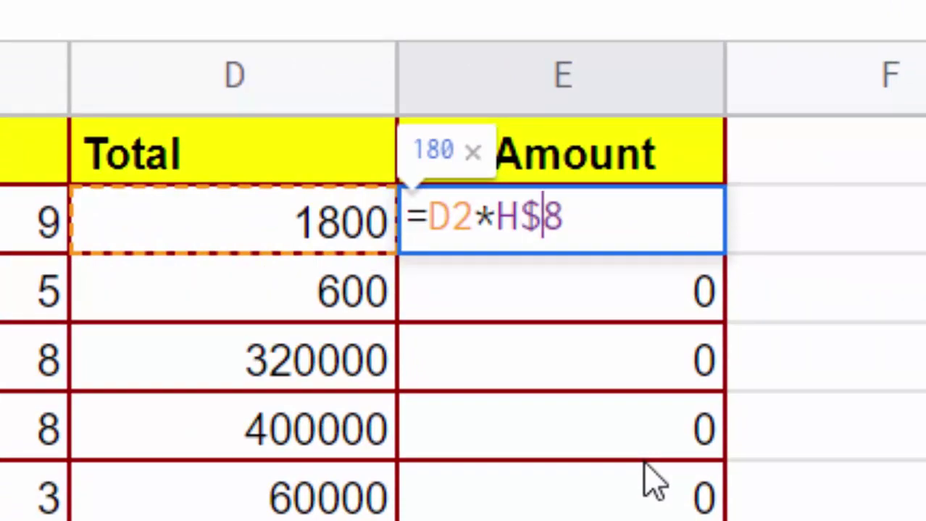
{"action": "key", "text": "Return"}
Fill =D2*H$8 down to E10 so every row shows 10% of its Total
{"action": "left_click", "coordinate": [661, 224]}
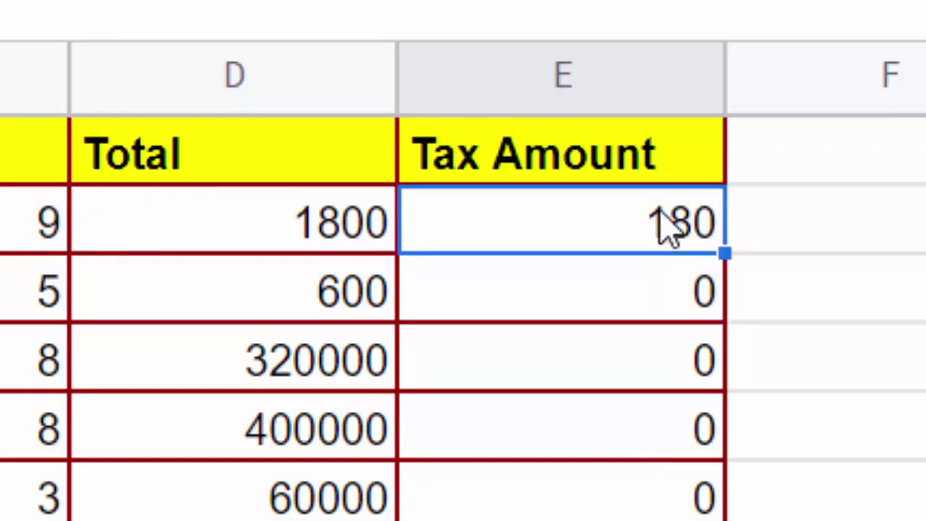
{"action": "mouse_move", "coordinate": [725, 253]}
{"action": "left_mouse_down"}
{"action": "mouse_move", "coordinate": [813, 353]}
{"action": "mouse_move", "coordinate": [808, 472]}
{"action": "left_mouse_up"}
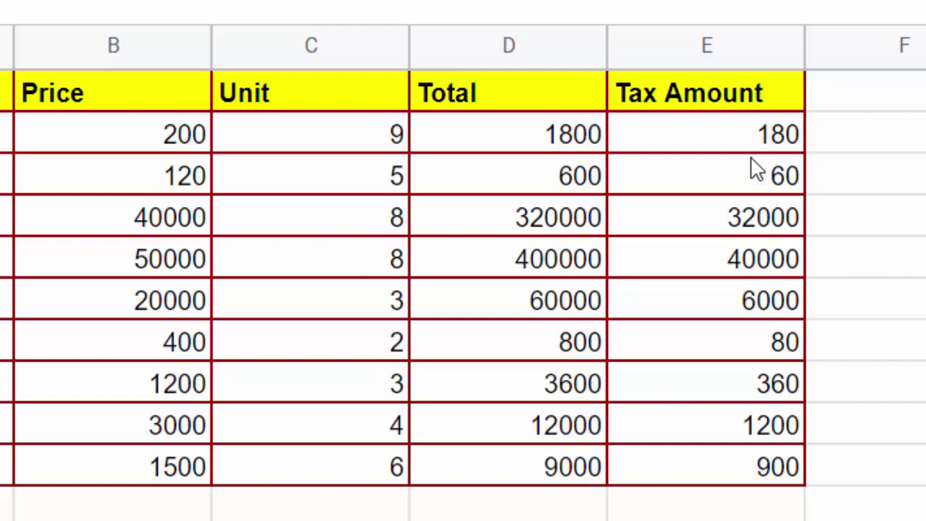
{"action": "left_click", "coordinate": [737, 130]}
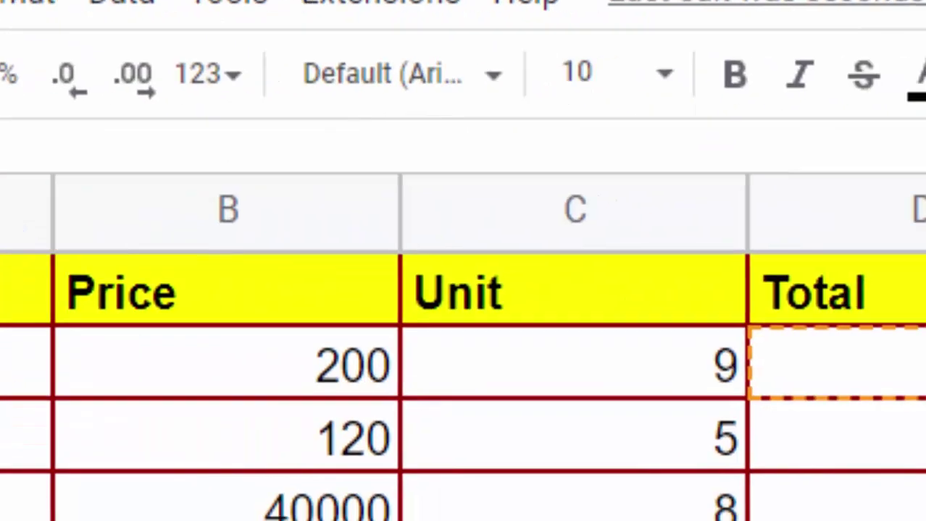
{"action": "left_click_drag", "start_coordinate": [511, 262], "coordinate": [588, 263]}
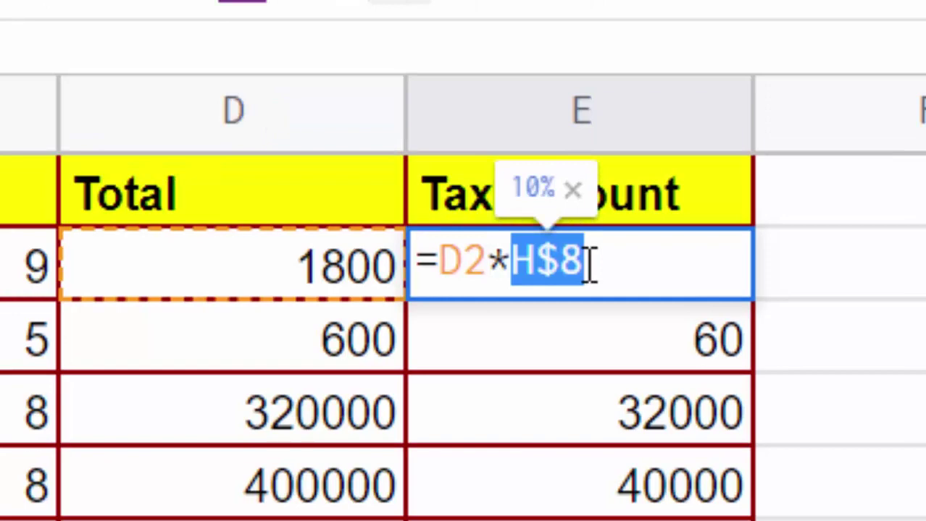
{"action": "key", "text": "Return"}
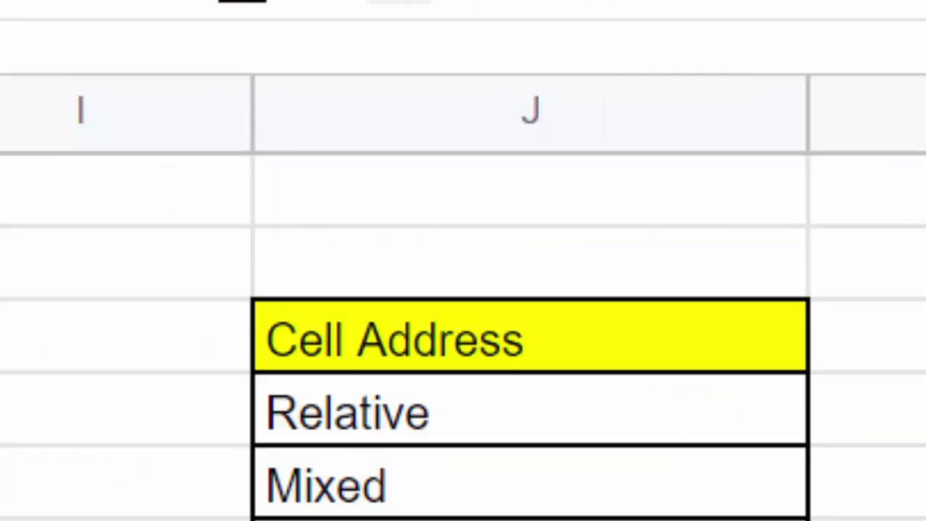
Enter H$8 beside Mixed and H8 beside Relative in the Cell Address table
{"action": "left_click", "coordinate": [840, 492]}
{"action": "type", "text": "H"}
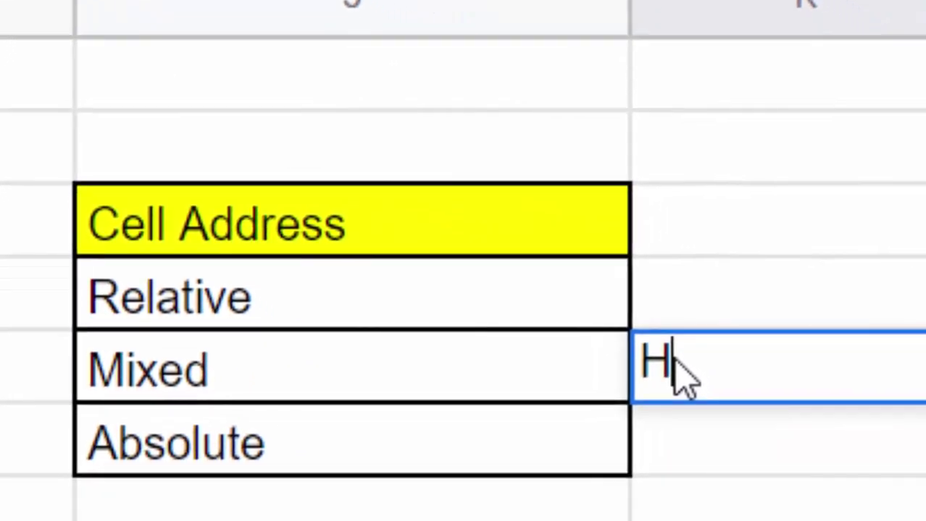
{"action": "type", "text": "$"}
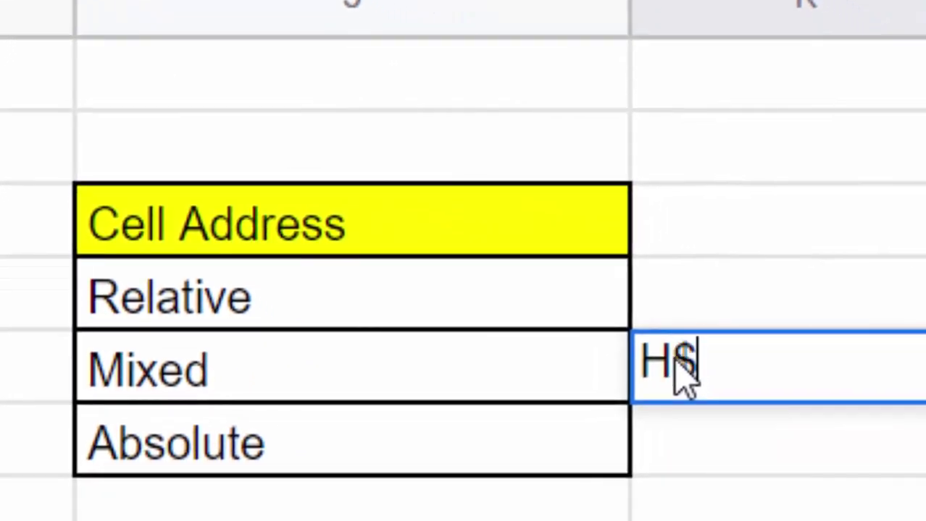
{"action": "type", "text": "8"}
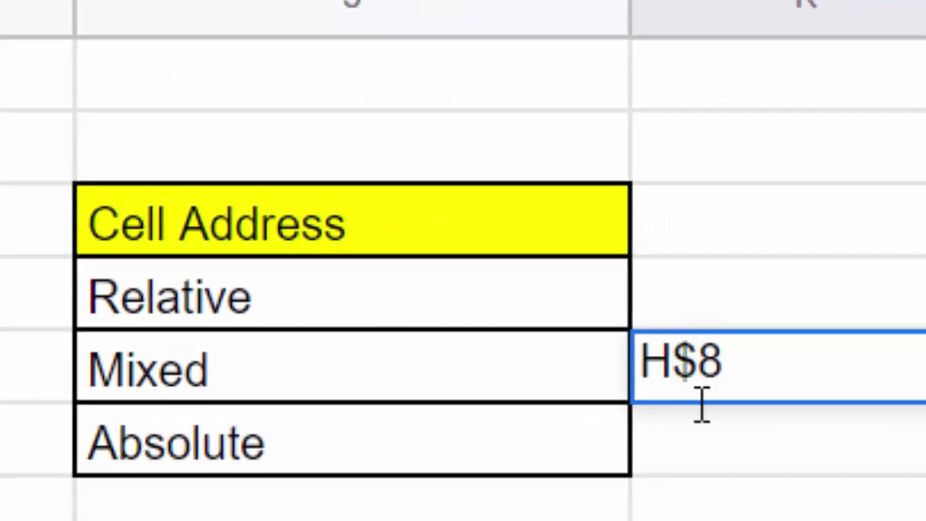
{"action": "key", "text": "Return"}
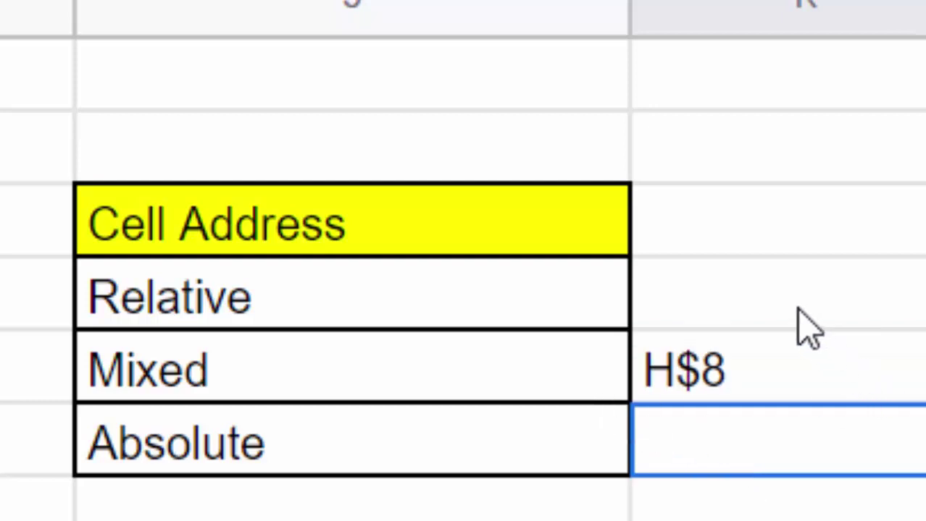
{"action": "left_click", "coordinate": [797, 309]}
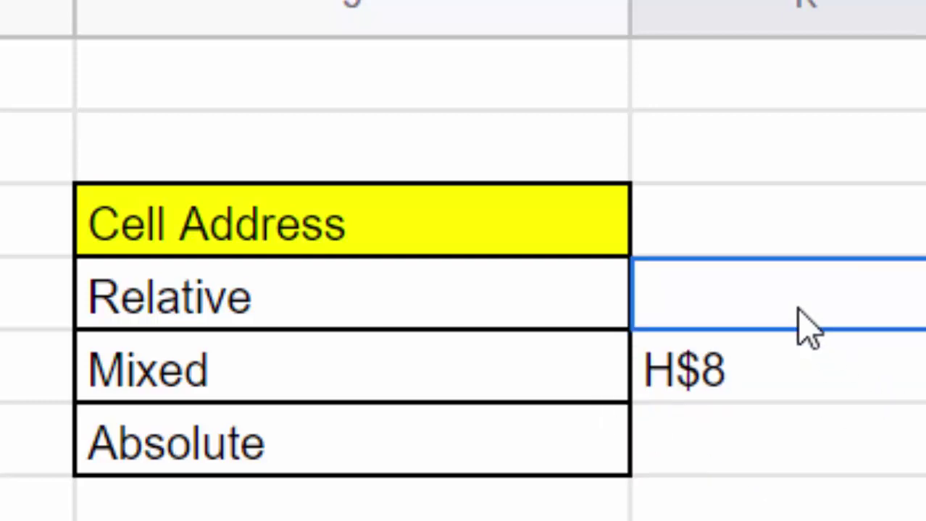
{"action": "type", "text": "h"}
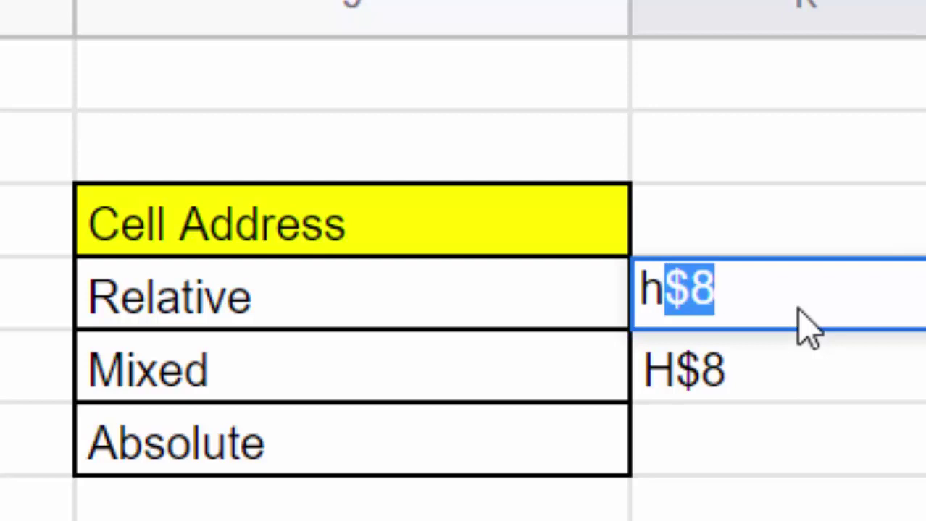
{"action": "key", "text": "BackSpace"}
{"action": "type", "text": "H"}
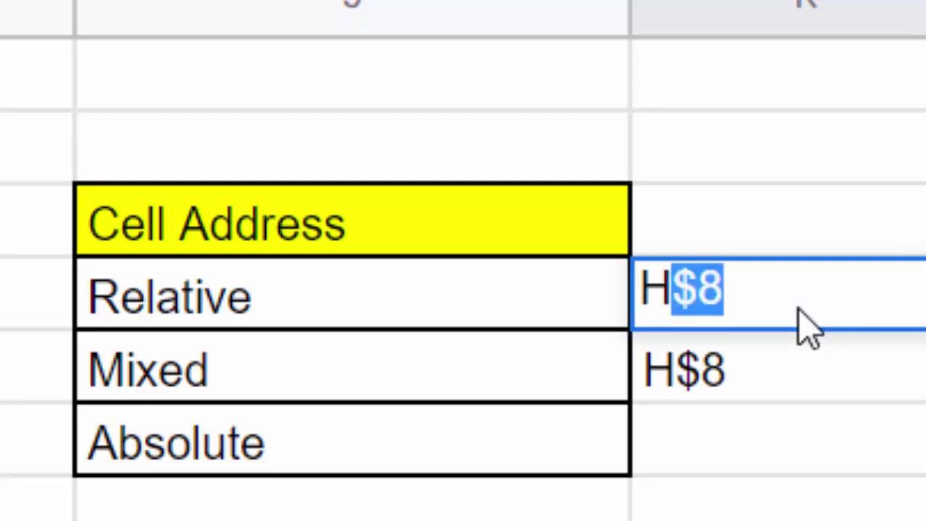
{"action": "type", "text": "$8"}
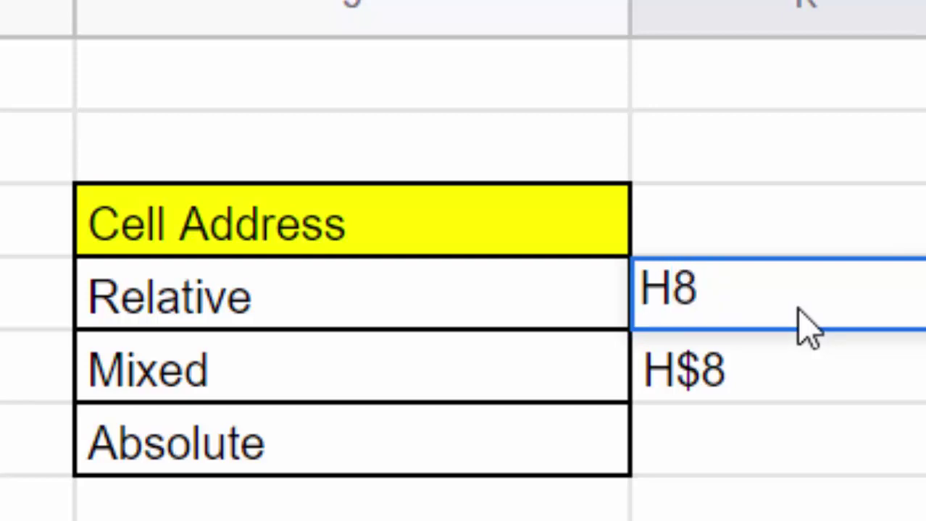
{"action": "left_click", "coordinate": [773, 507]}
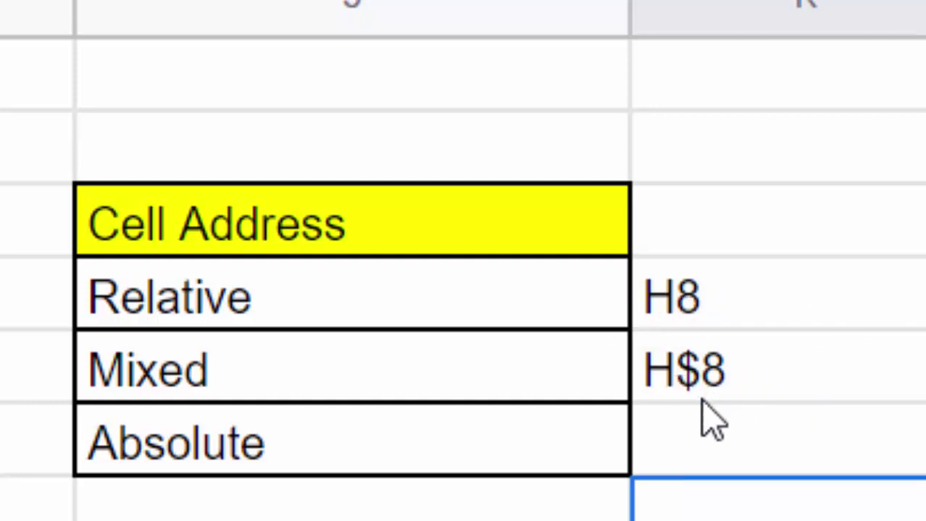
{"action": "left_click", "coordinate": [709, 436]}
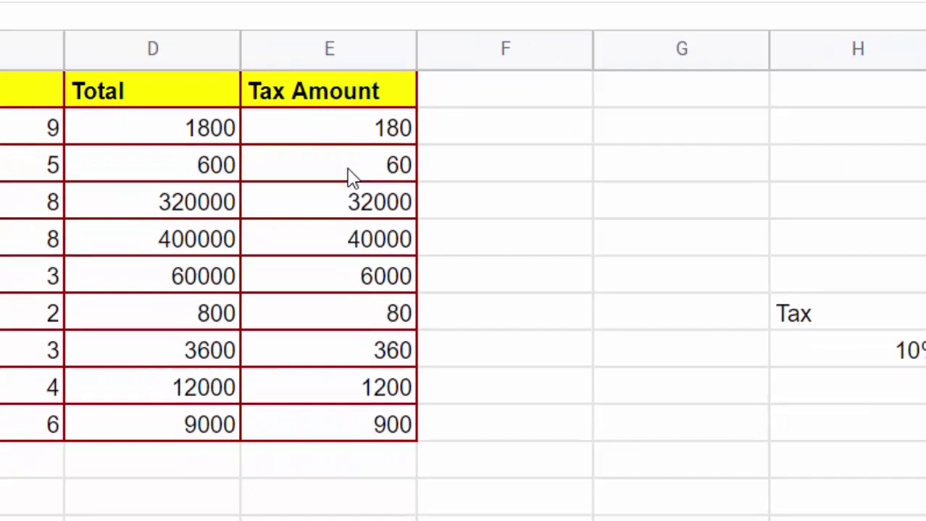
Inspect the references in the E2 and E3 Tax Amount formulas
{"action": "left_click", "coordinate": [325, 145]}
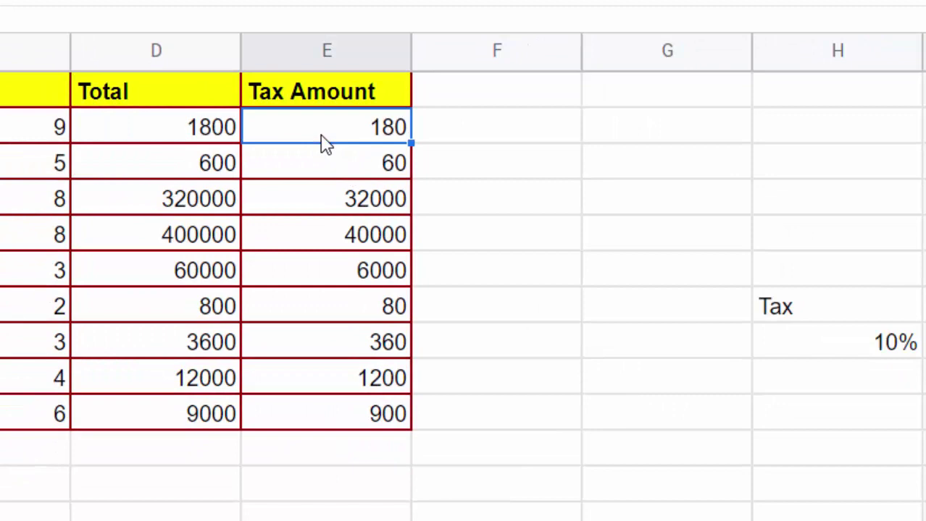
{"action": "double_click", "coordinate": [324, 144]}
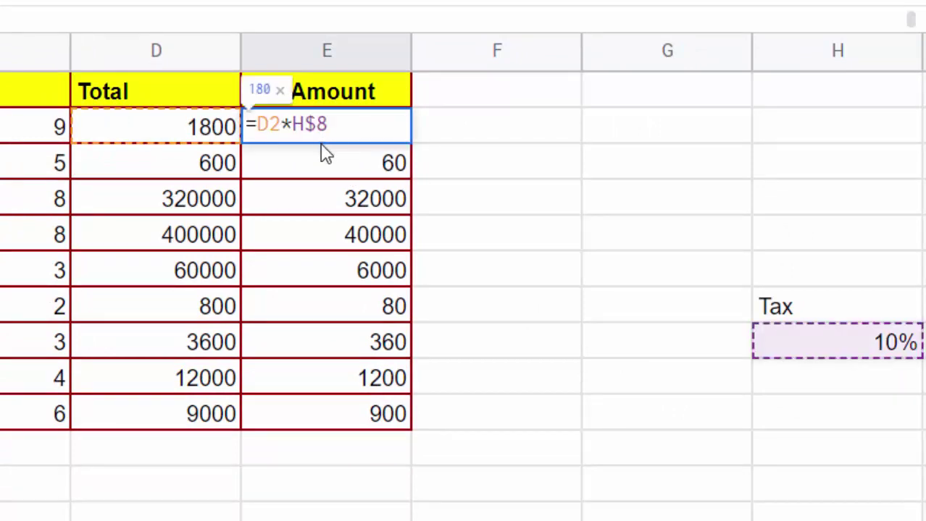
{"action": "key", "text": "Return"}
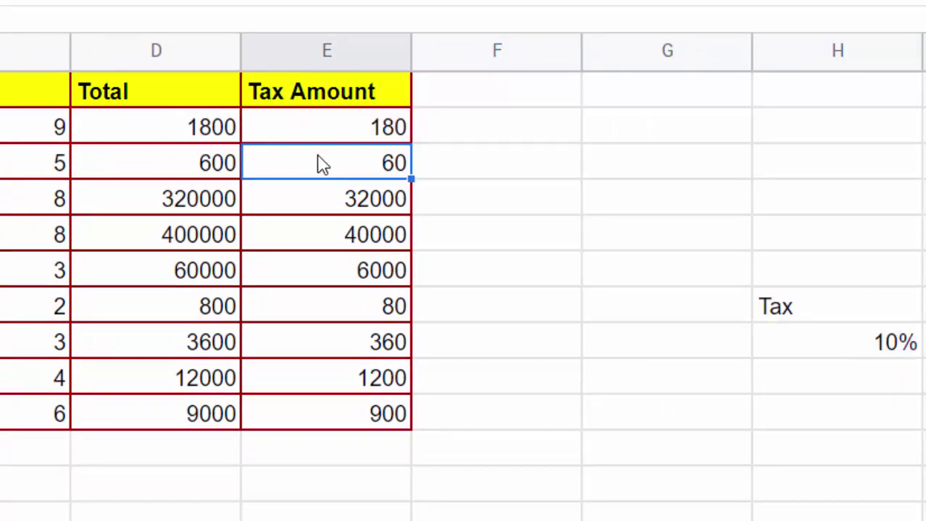
{"action": "double_click", "coordinate": [323, 163]}
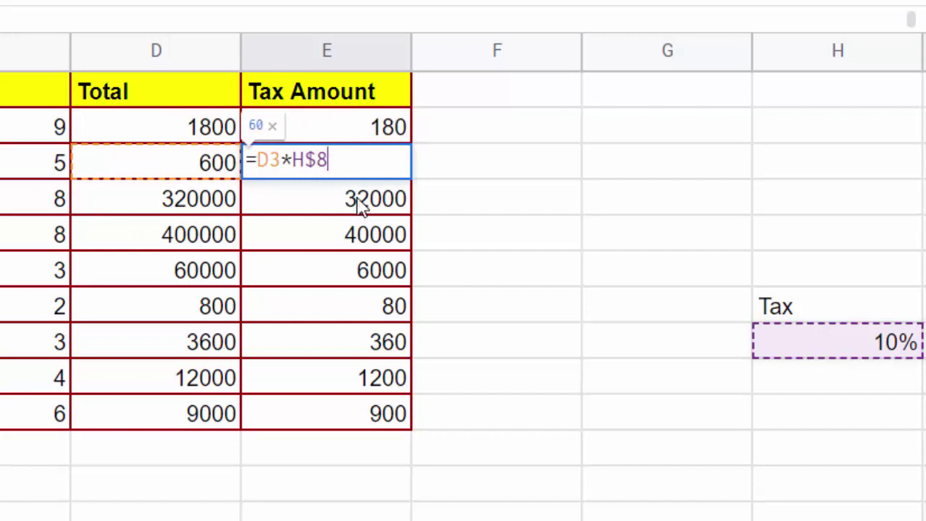
{"action": "key", "text": "Return"}
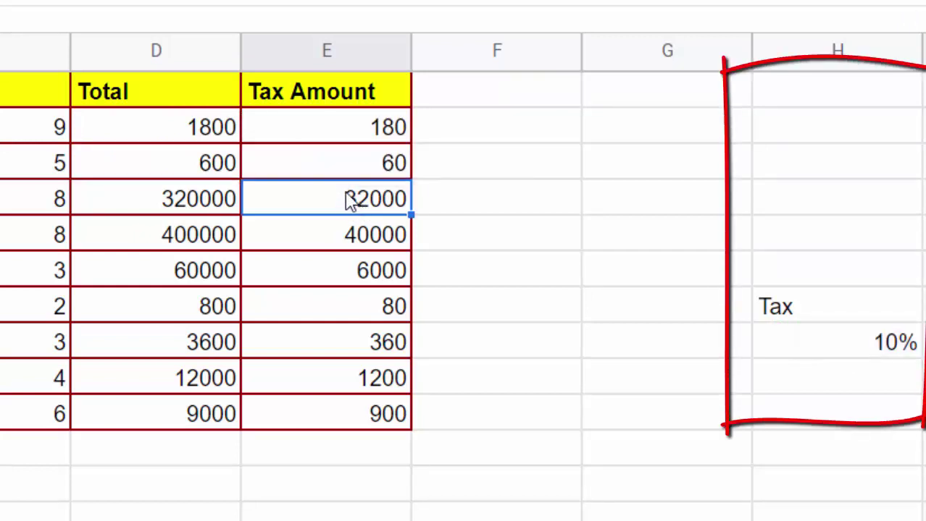
Change E2's formula to the fully absolute =D2*$H$8, still giving 180
{"action": "left_click", "coordinate": [312, 132]}
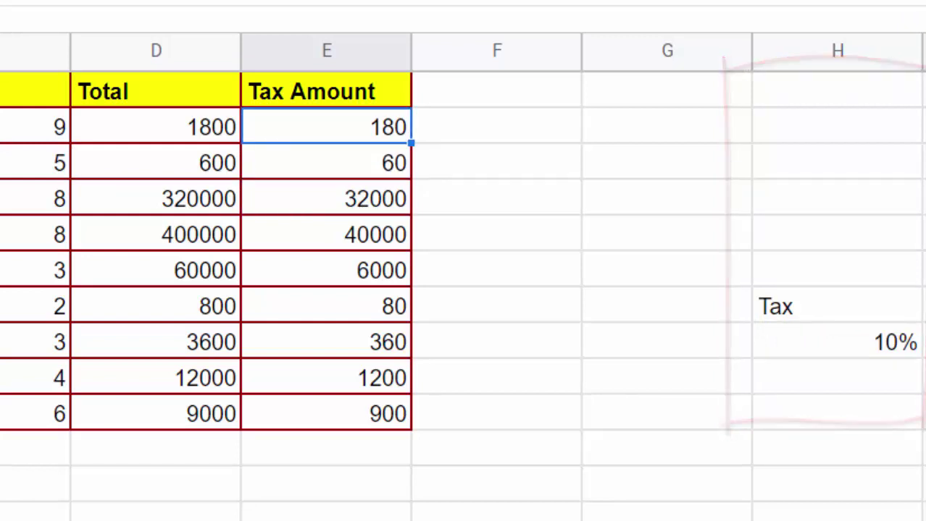
{"action": "double_click", "coordinate": [310, 124]}
{"action": "left_click", "coordinate": [293, 124]}
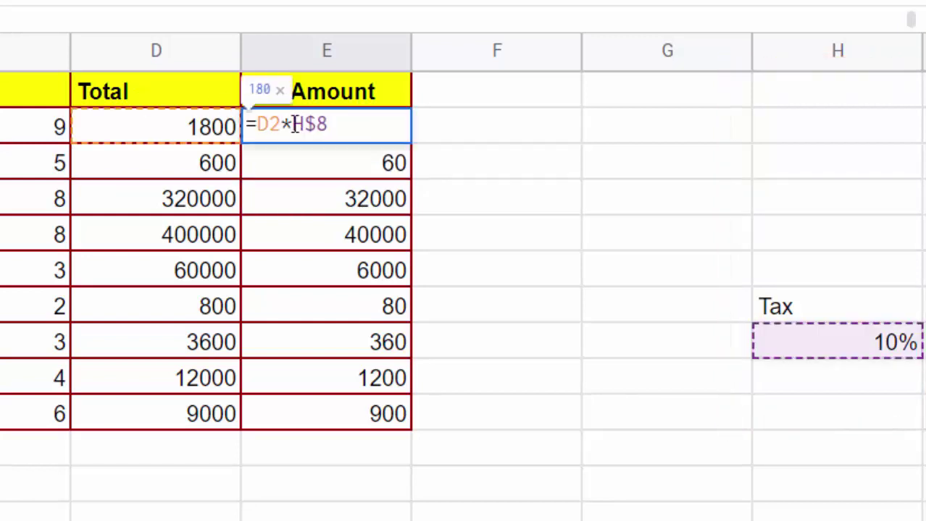
{"action": "type", "text": "$"}
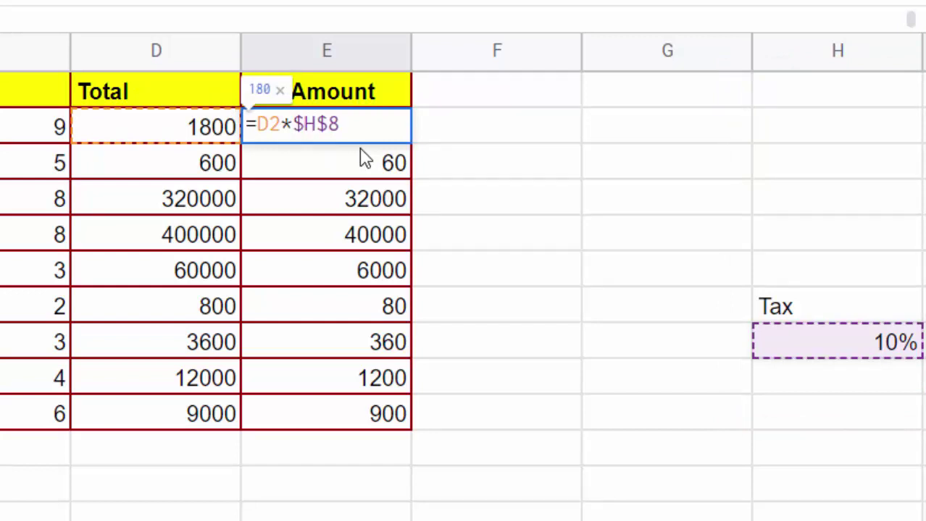
{"action": "key", "text": "Return"}
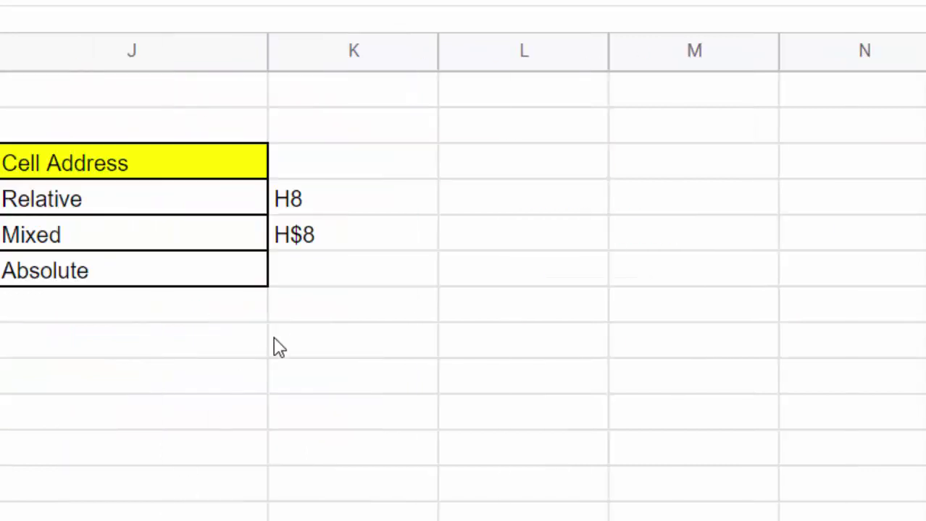
Enter $H$8 beside Absolute in the Cell Address table
{"action": "left_click", "coordinate": [309, 270]}
{"action": "type", "text": "$"}
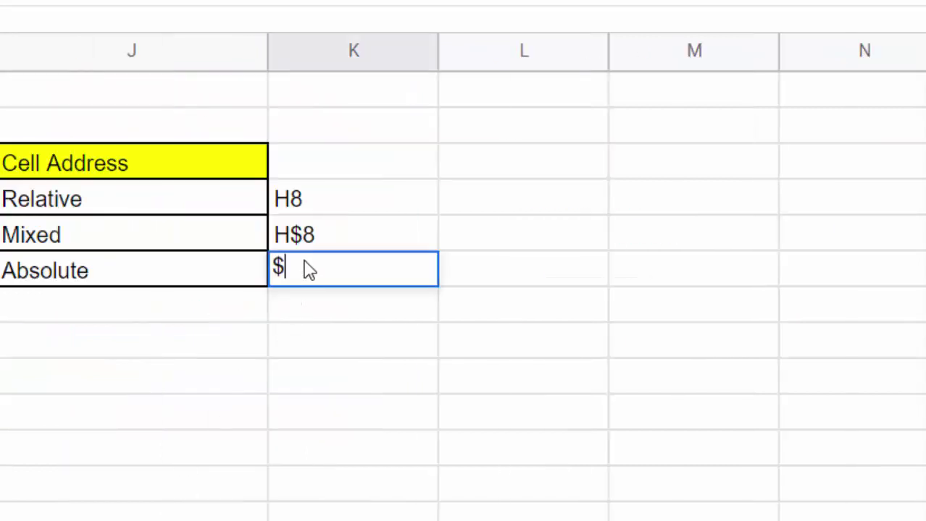
{"action": "type", "text": "h$"}
{"action": "key", "text": "BackSpace"}
{"action": "key", "text": "BackSpace"}
{"action": "type", "text": "H"}
{"action": "type", "text": "$8"}
{"action": "key", "text": "Return"}
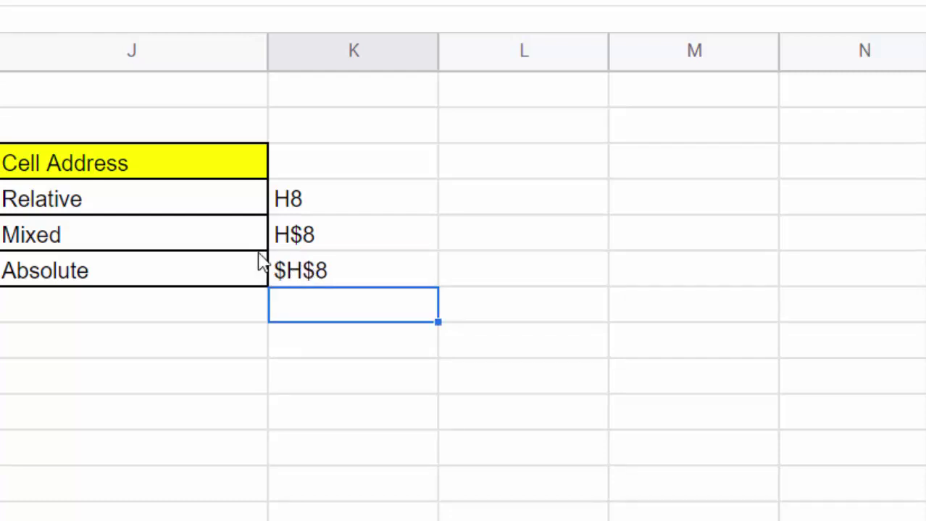